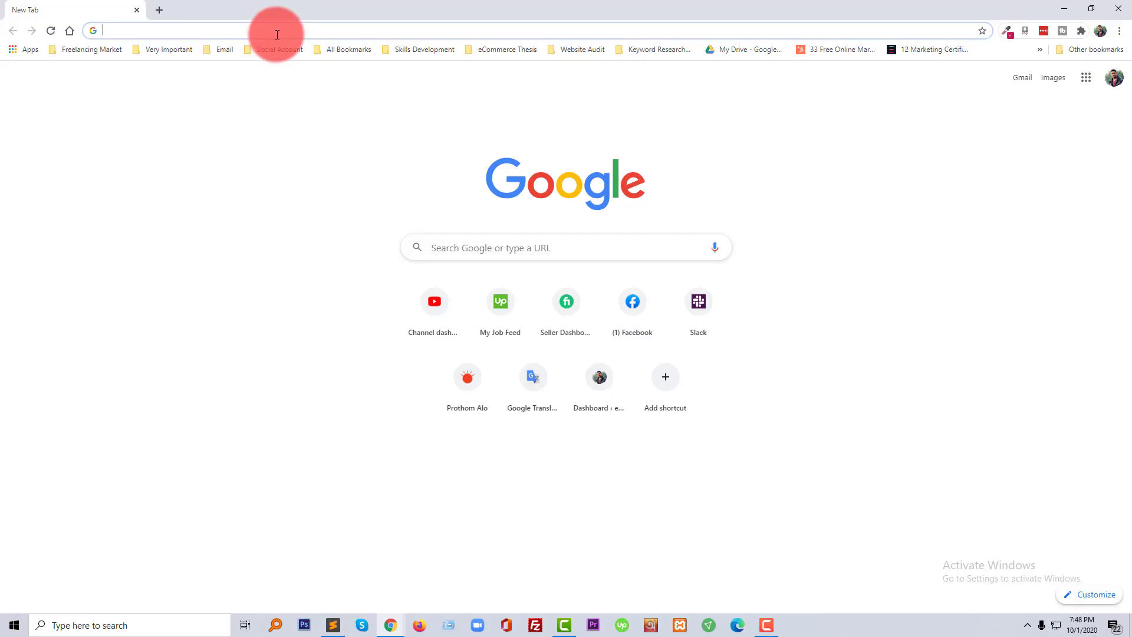
pyautogui.write('shopify')
# From the store admin's Apps area, search the App Store for 'ShopSync'
pyautogui.click(257, 96)
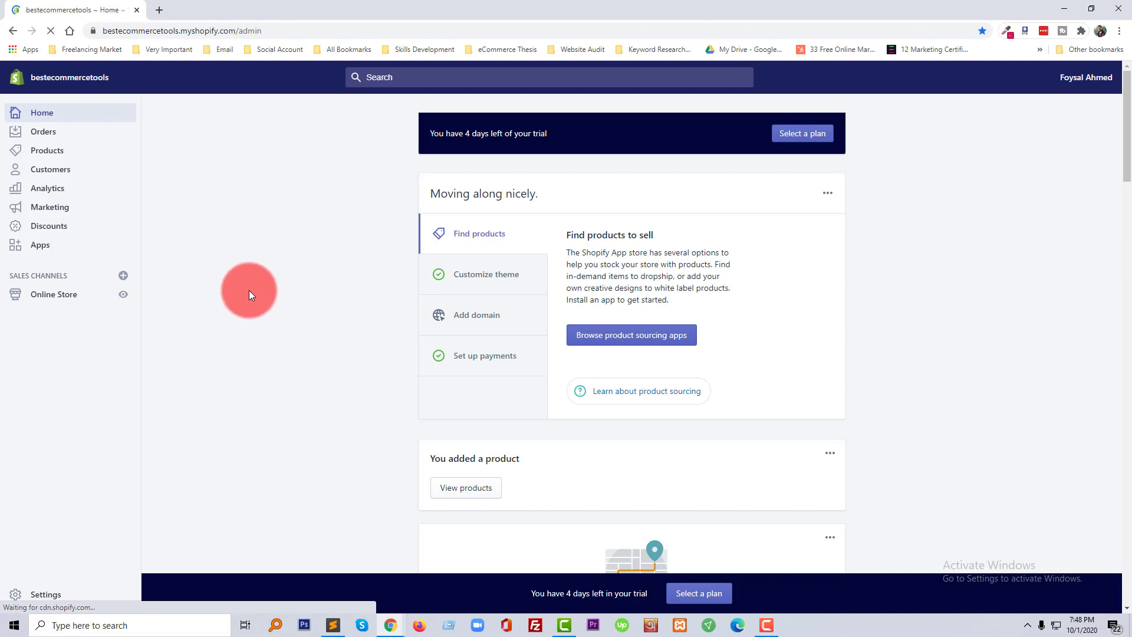
pyautogui.click(49, 248)
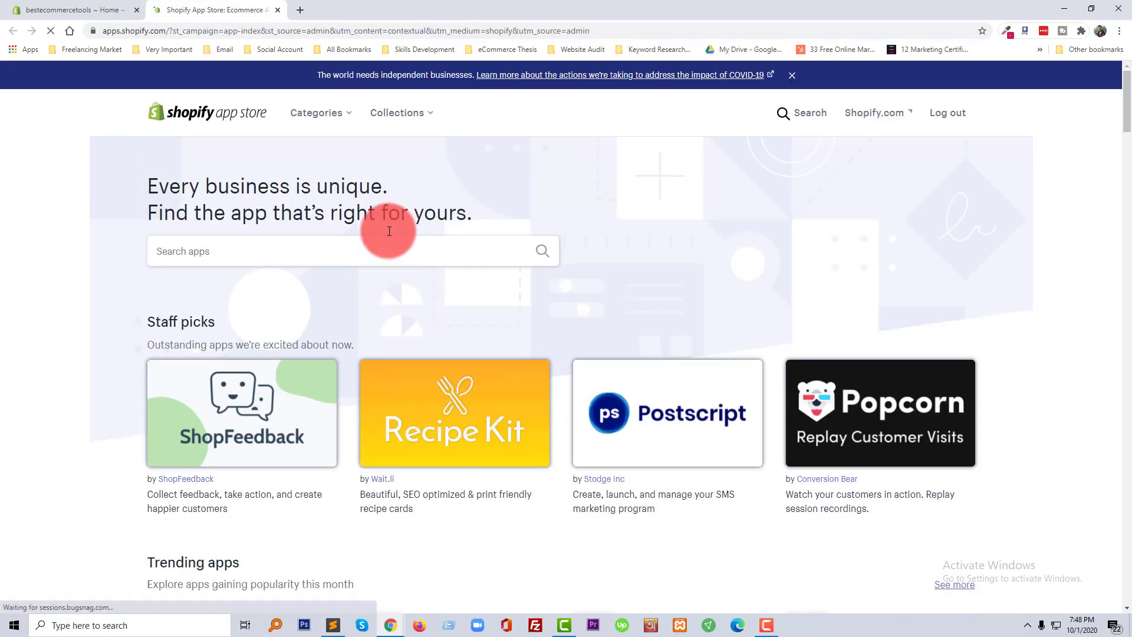
pyautogui.click(371, 245)
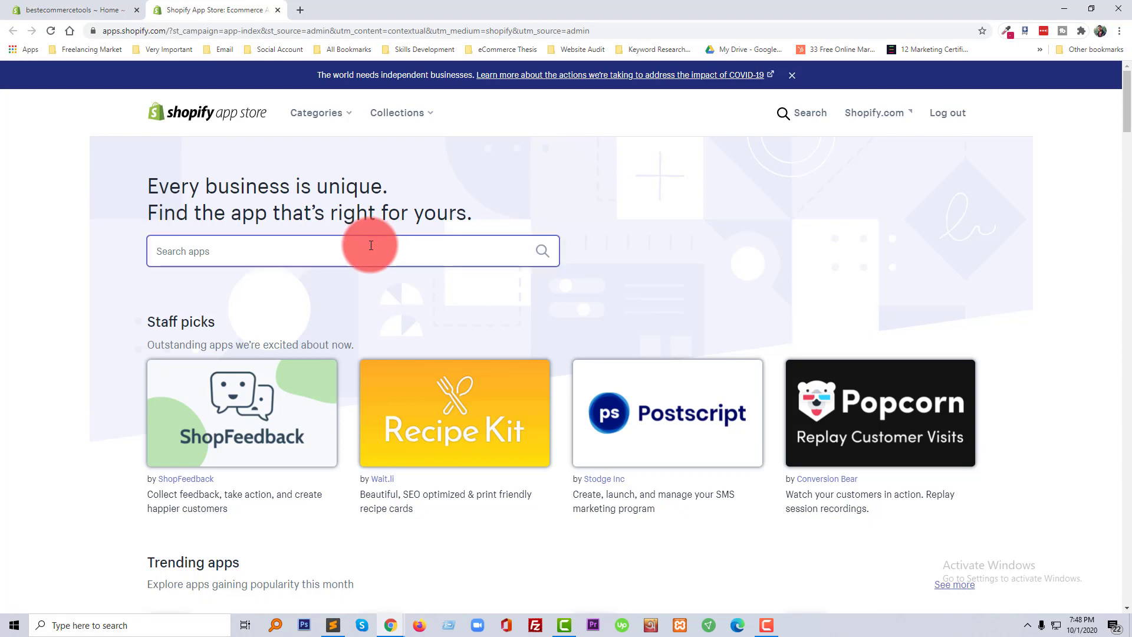
pyautogui.write('ShopSync')
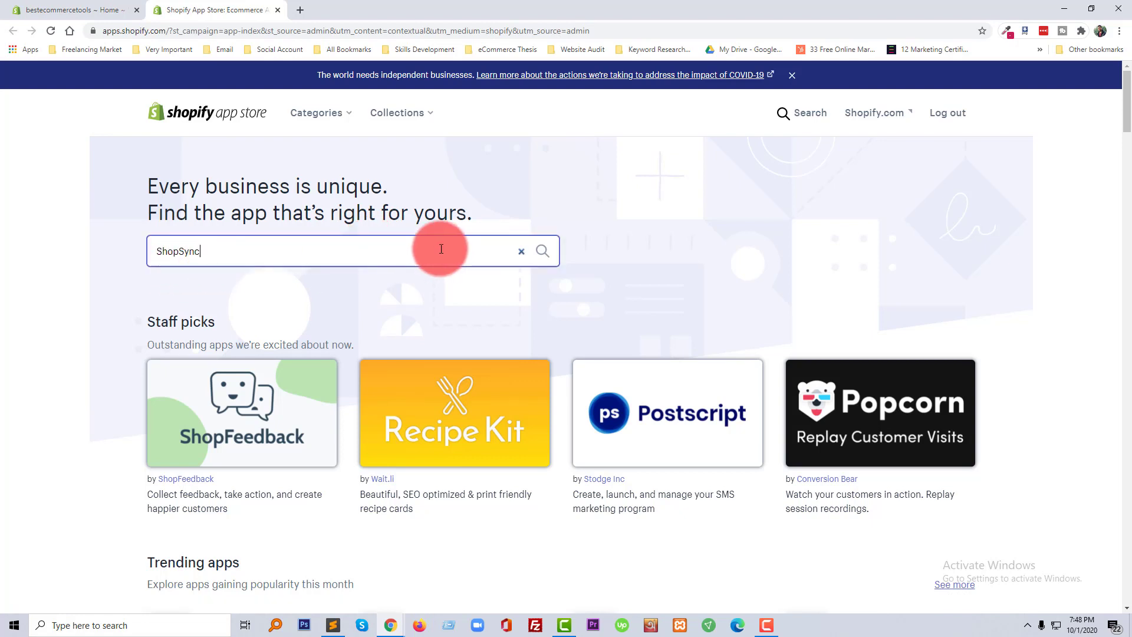
pyautogui.click(547, 258)
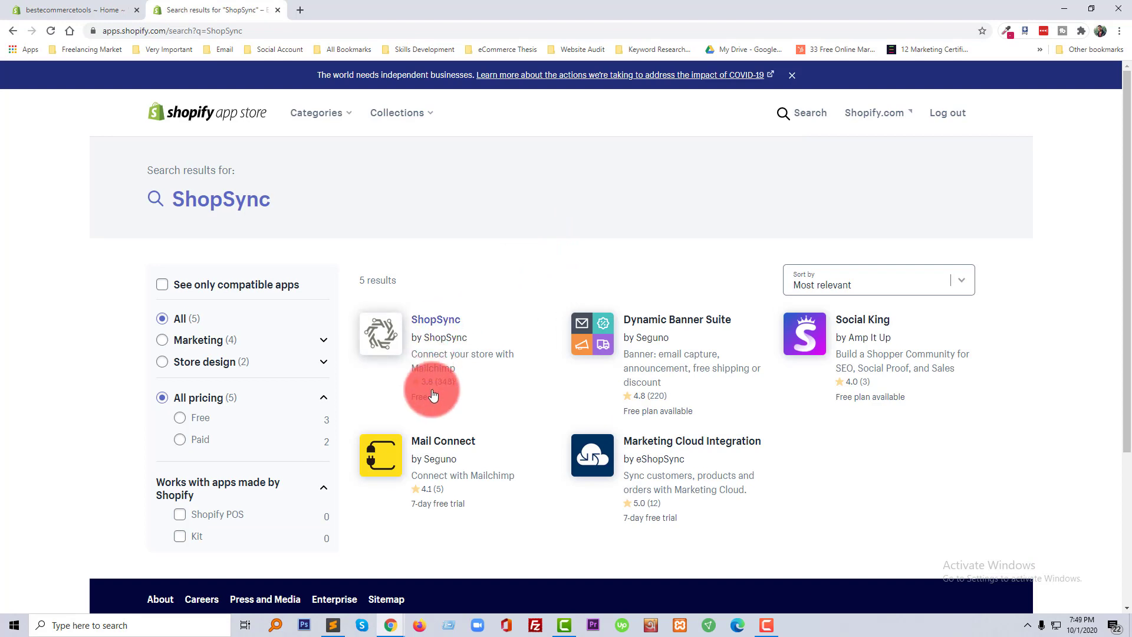
# Open the ShopSync Mailchimp connector listing and expand its full description
pyautogui.click(453, 325)
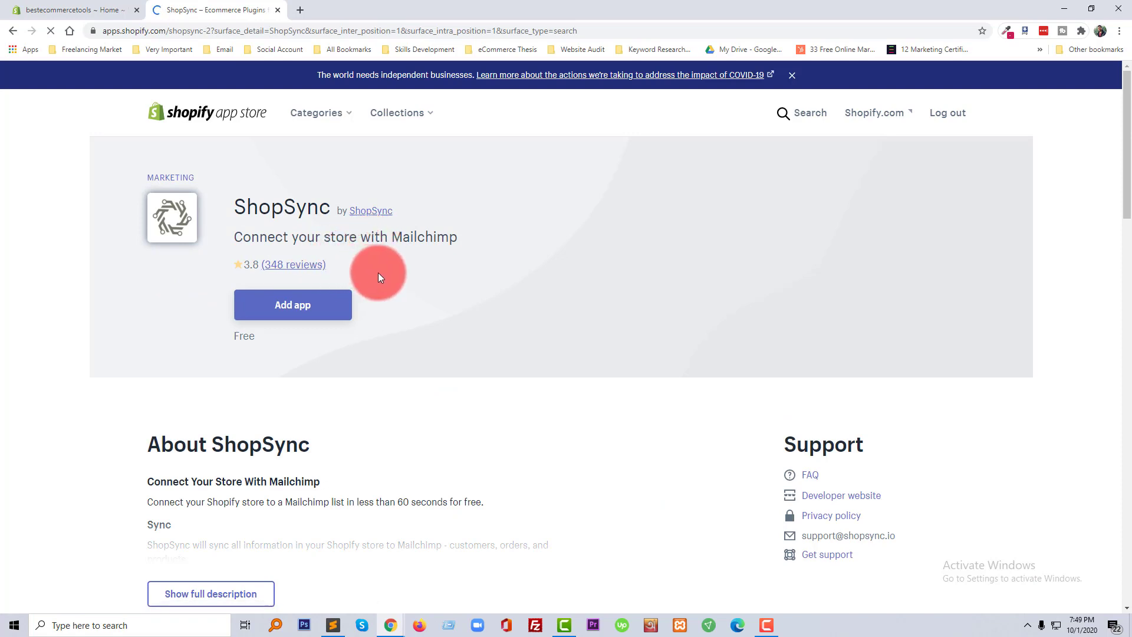
pyautogui.scroll(-1, 388, 276)
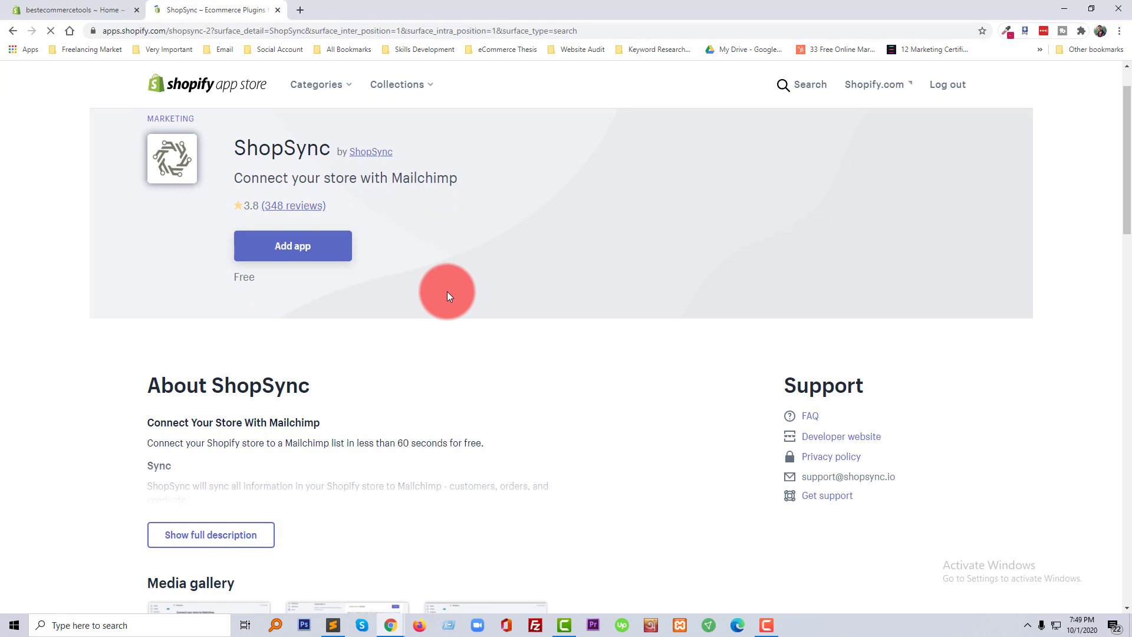
pyautogui.scroll(1, 447, 295)
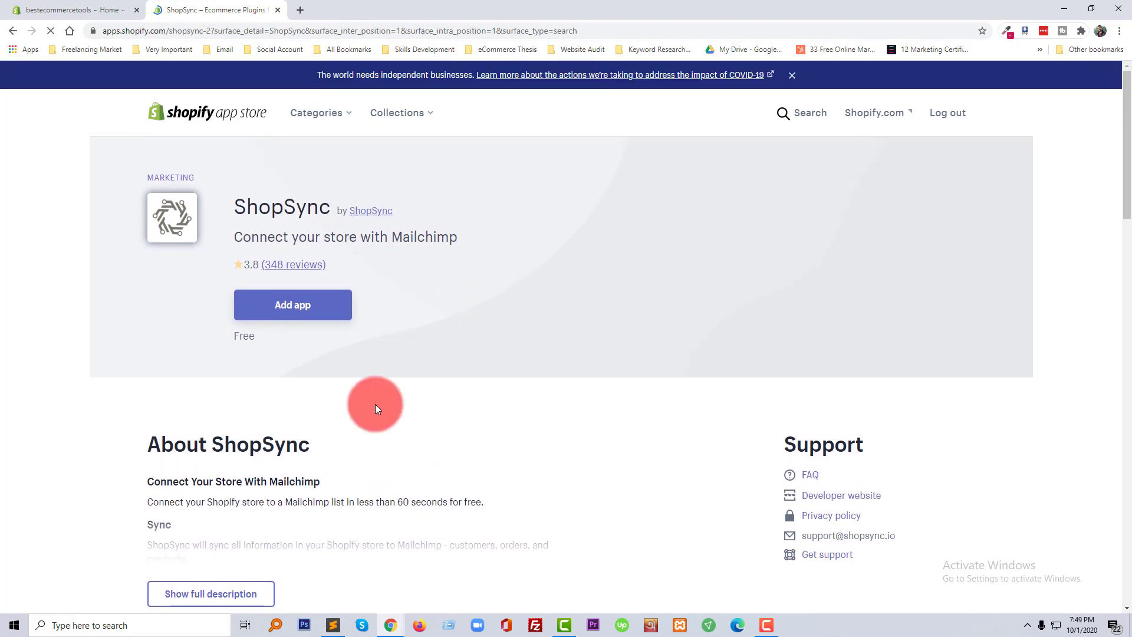
pyautogui.scroll(-1, 246, 461)
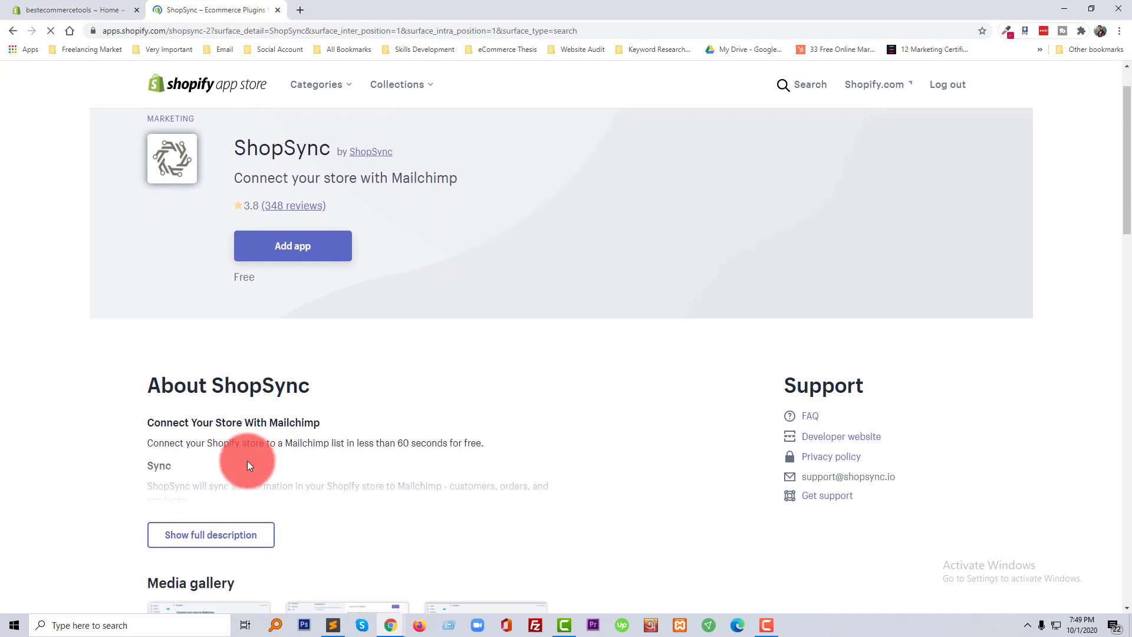
pyautogui.click(210, 533)
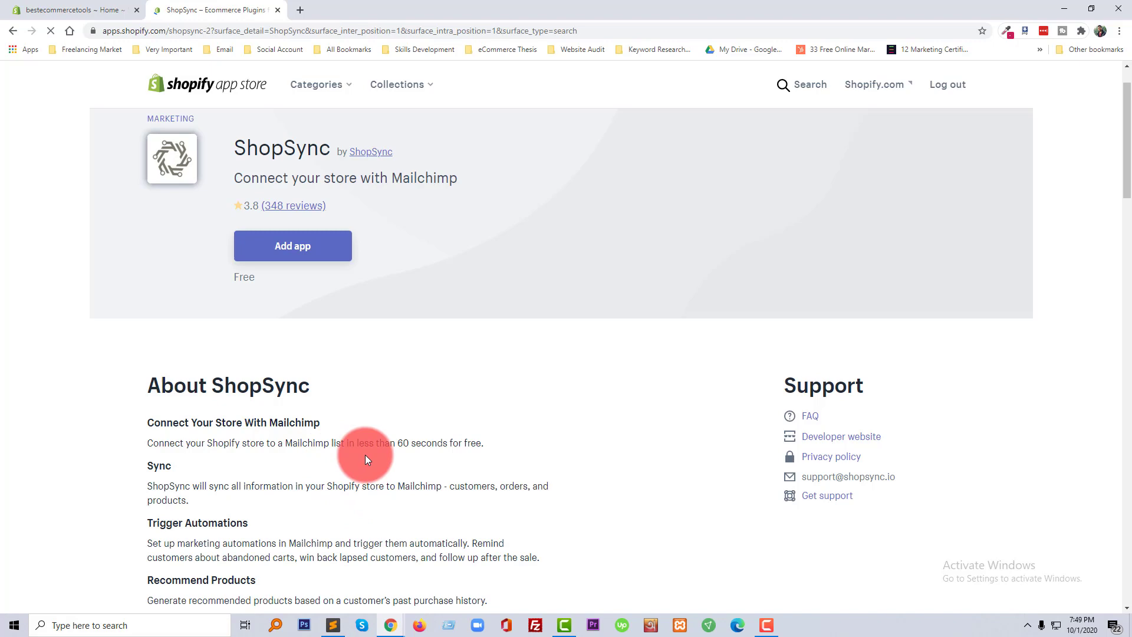
pyautogui.scroll(-2, 365, 456)
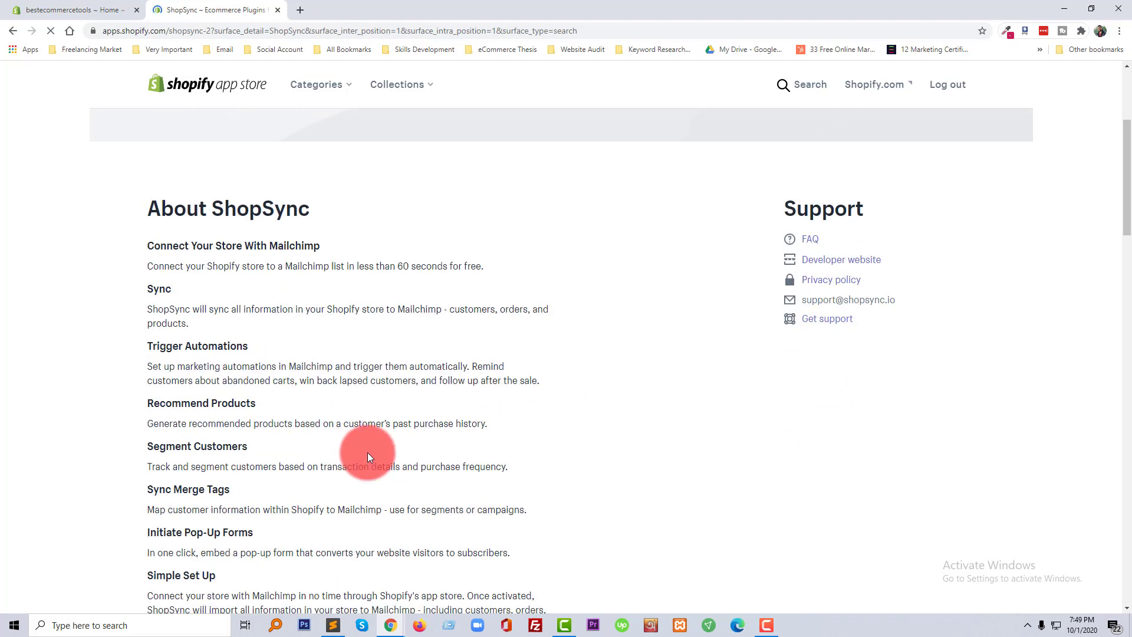
pyautogui.scroll(2, 370, 452)
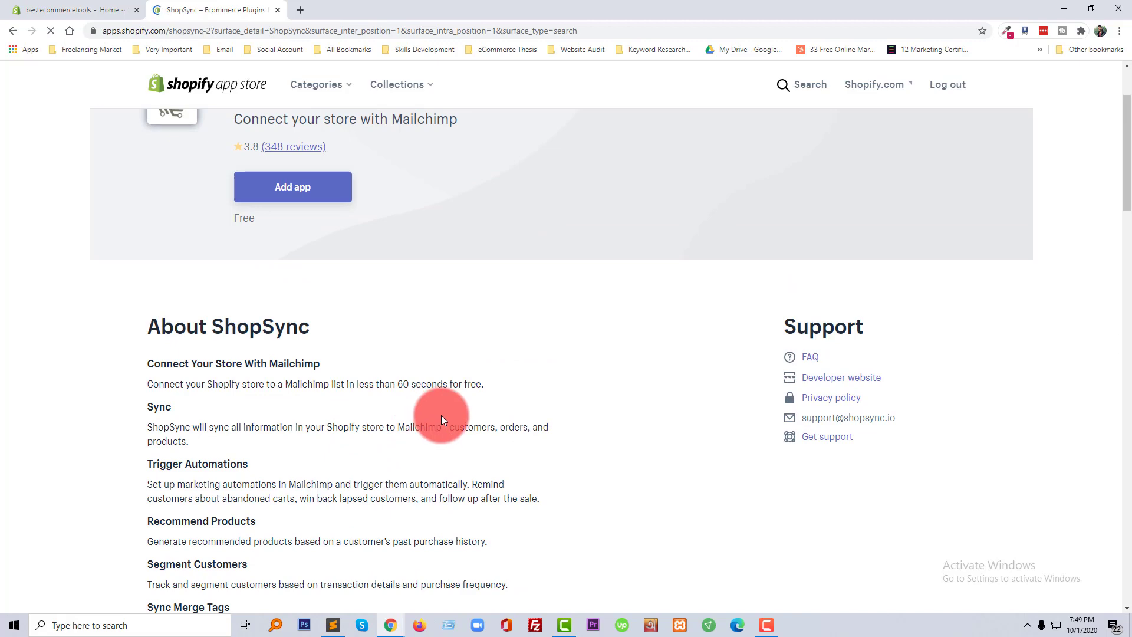
pyautogui.scroll(-1, 492, 414)
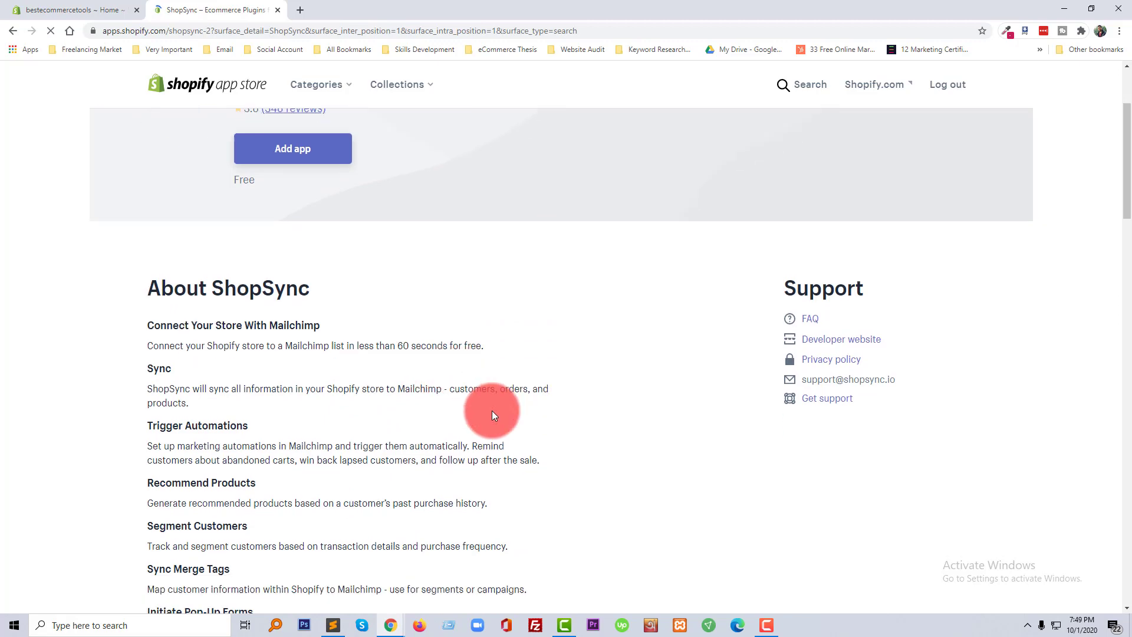
pyautogui.scroll(-2, 493, 414)
pyautogui.scroll(-2, 493, 414)
pyautogui.scroll(-1, 493, 415)
pyautogui.scroll(2, 492, 412)
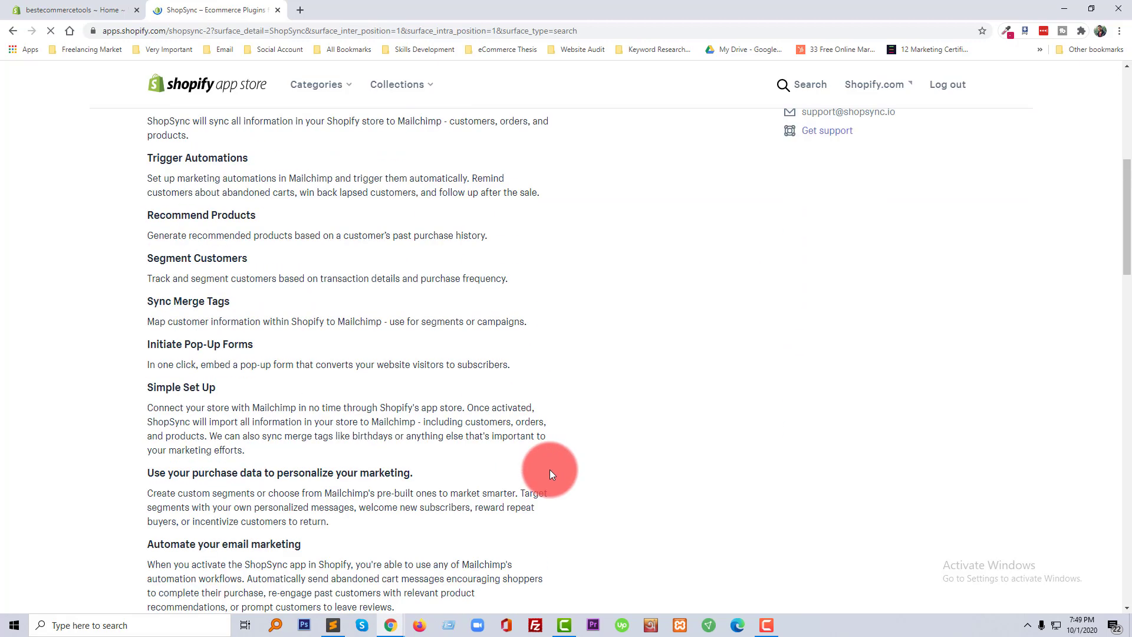
pyautogui.scroll(3, 549, 470)
pyautogui.scroll(1, 530, 443)
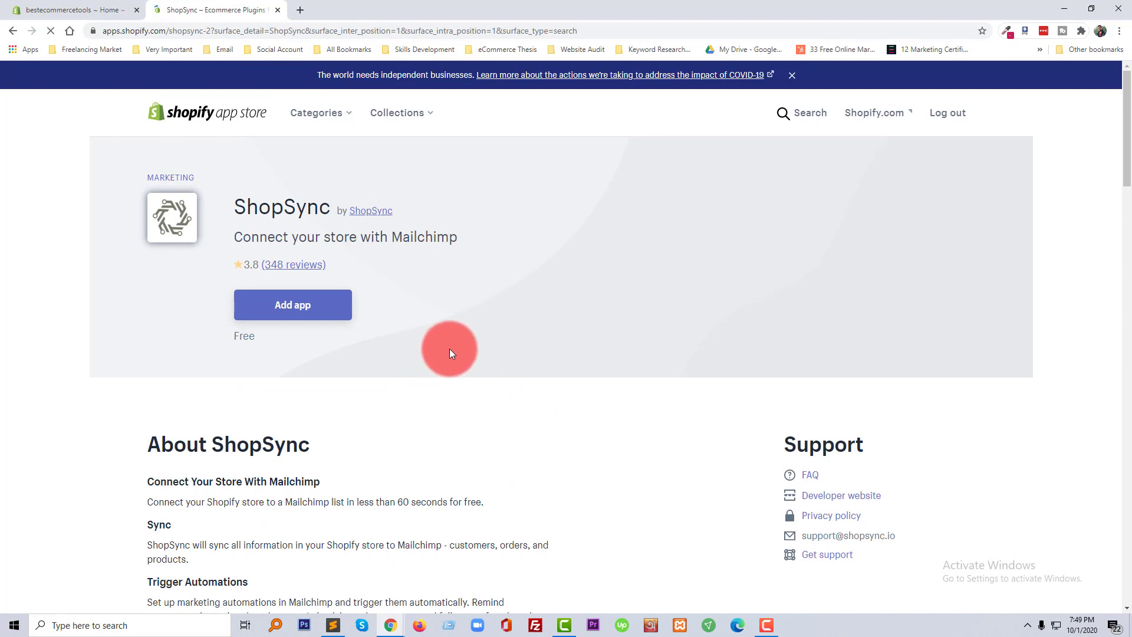
# Add ShopSync to the store and approve its permissions to install it
pyautogui.click(328, 314)
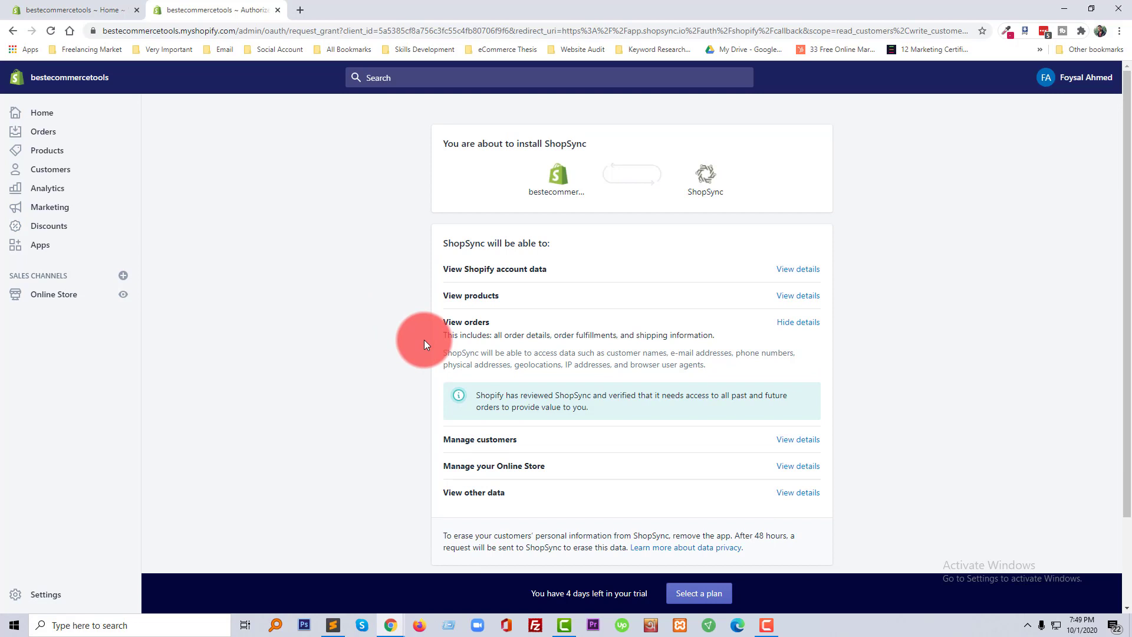
pyautogui.scroll(-2, 466, 361)
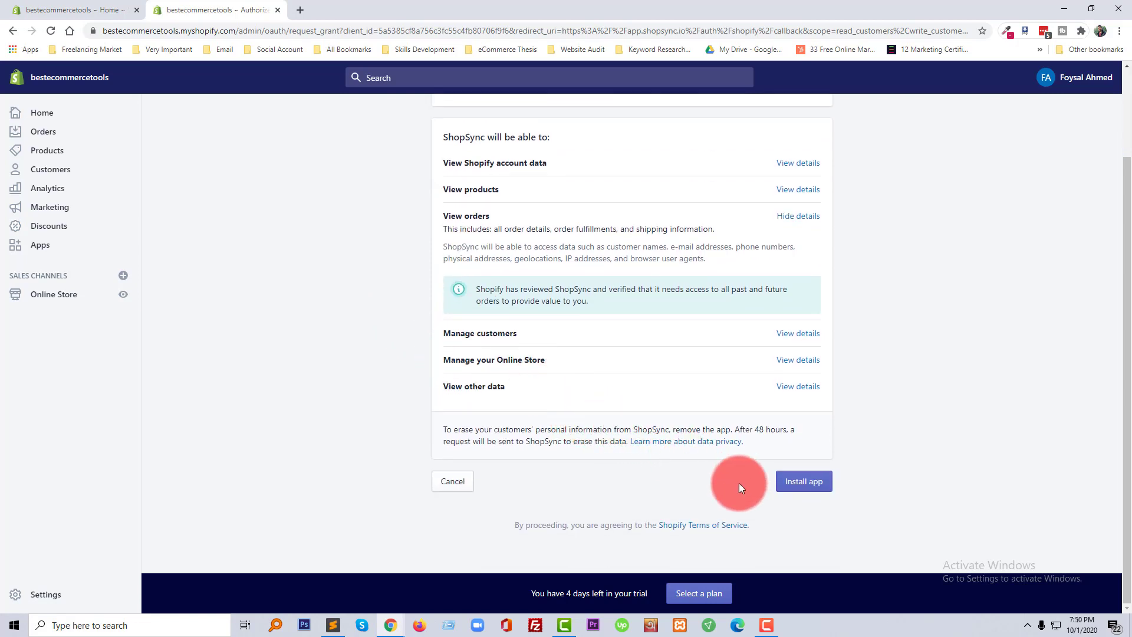
pyautogui.click(808, 483)
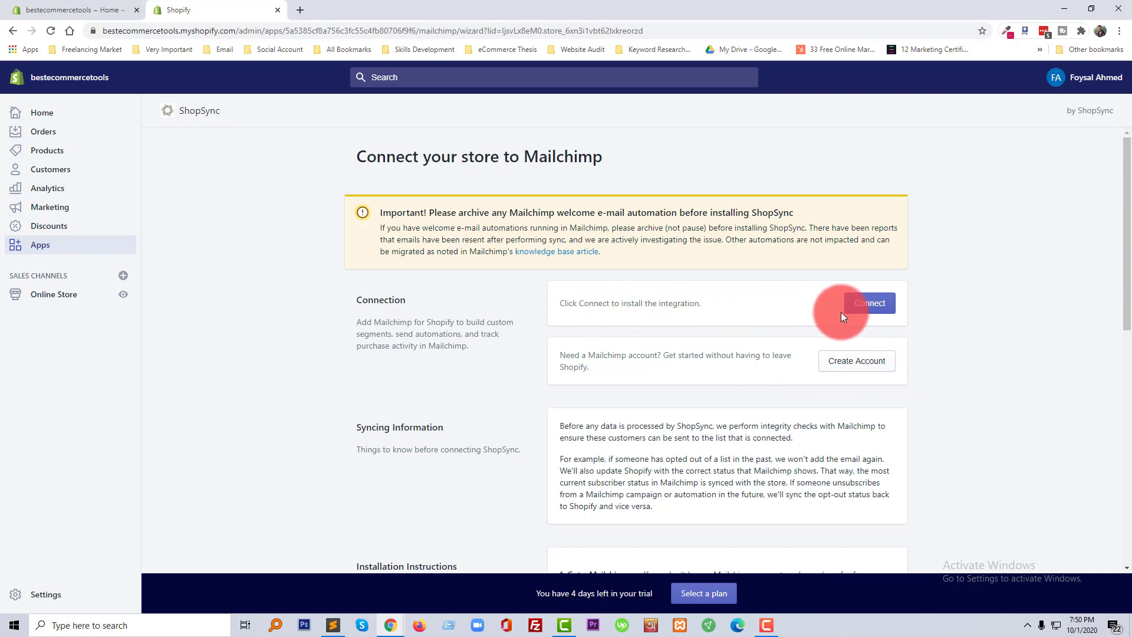
# Log in to Mailchimp and allow ShopSync access to the eCommerce Thesis account
pyautogui.click(884, 309)
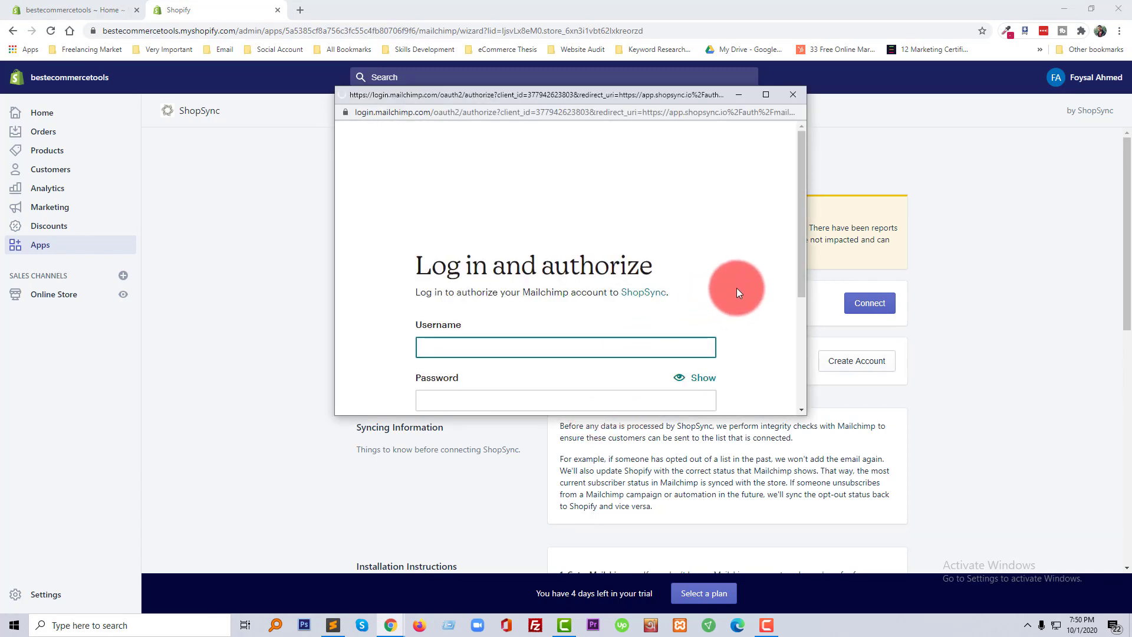
pyautogui.scroll(-1, 739, 288)
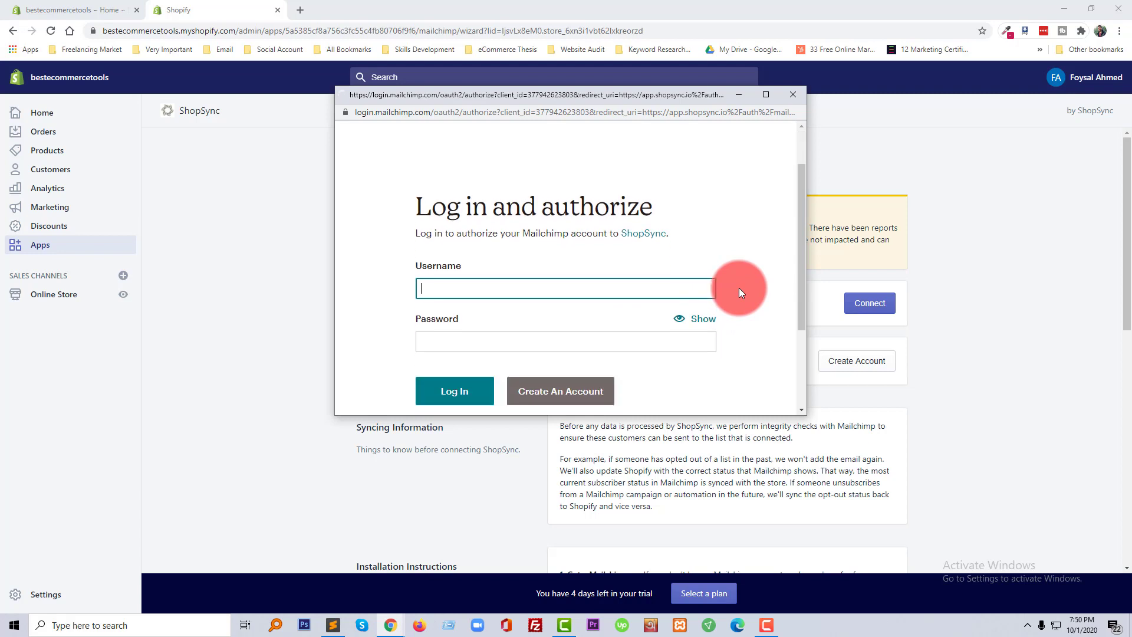
pyautogui.scroll(-1, 739, 287)
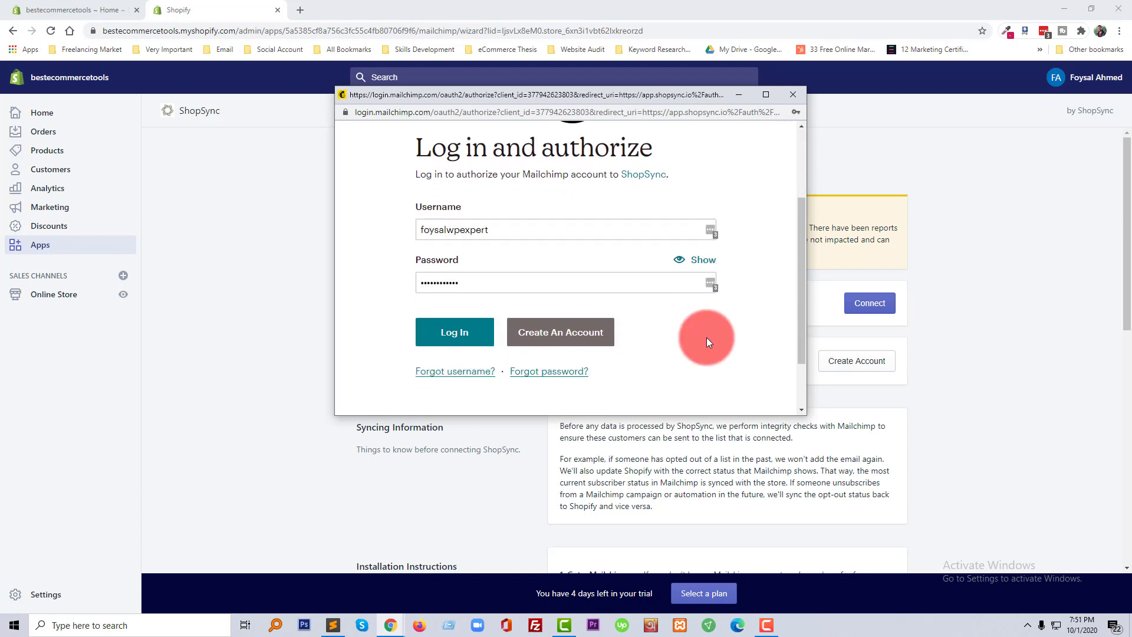
pyautogui.click(464, 334)
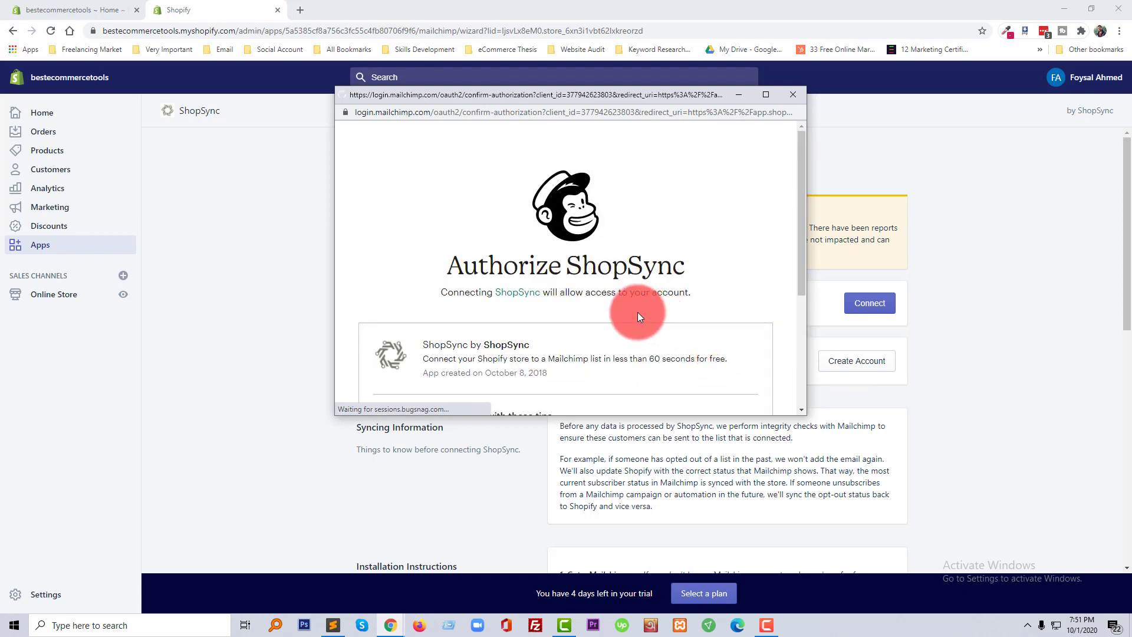
pyautogui.scroll(-1, 606, 318)
pyautogui.scroll(-1, 605, 318)
pyautogui.scroll(-1, 606, 317)
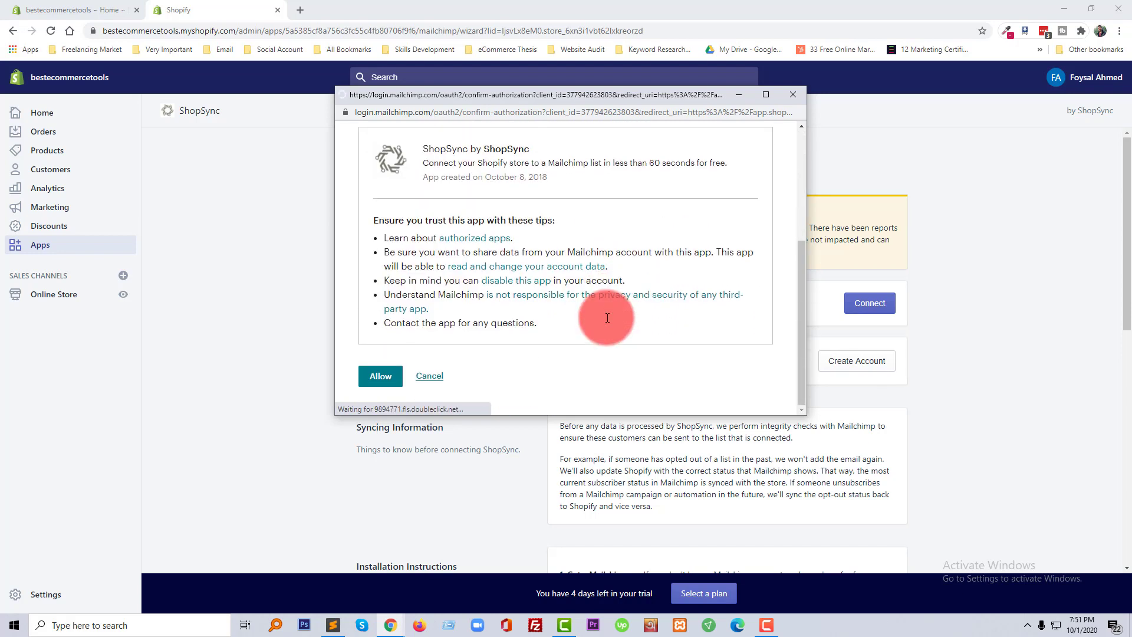
pyautogui.click(382, 380)
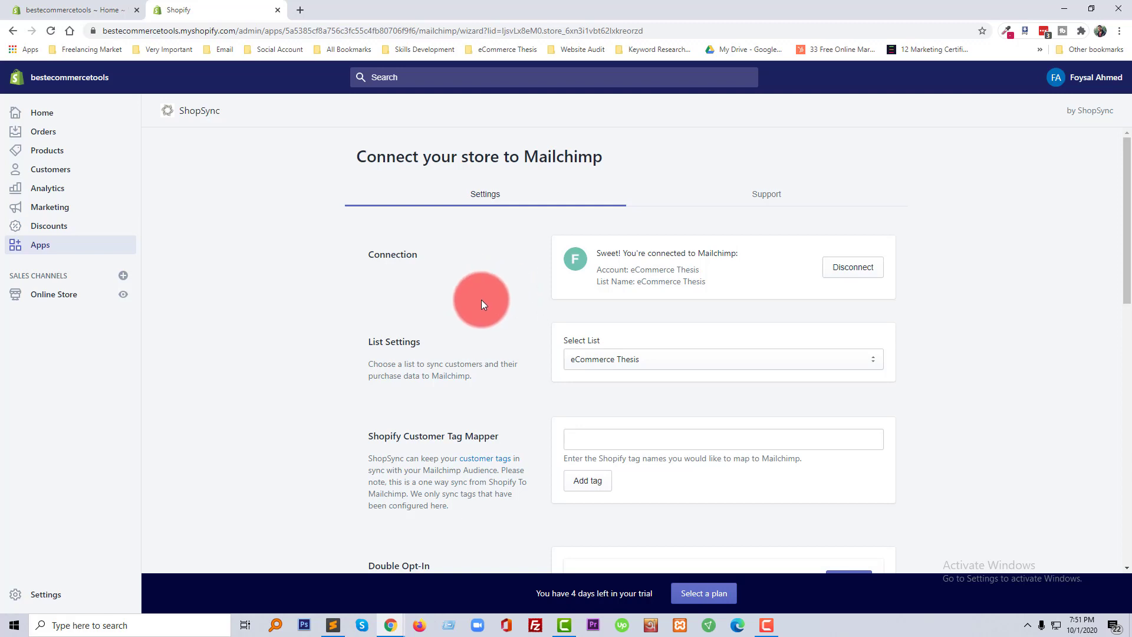
pyautogui.scroll(-1, 482, 300)
# Choose 'eCommerce Thesis' as the sync list and review the Double Opt-In and merge-tag settings
pyautogui.click(626, 301)
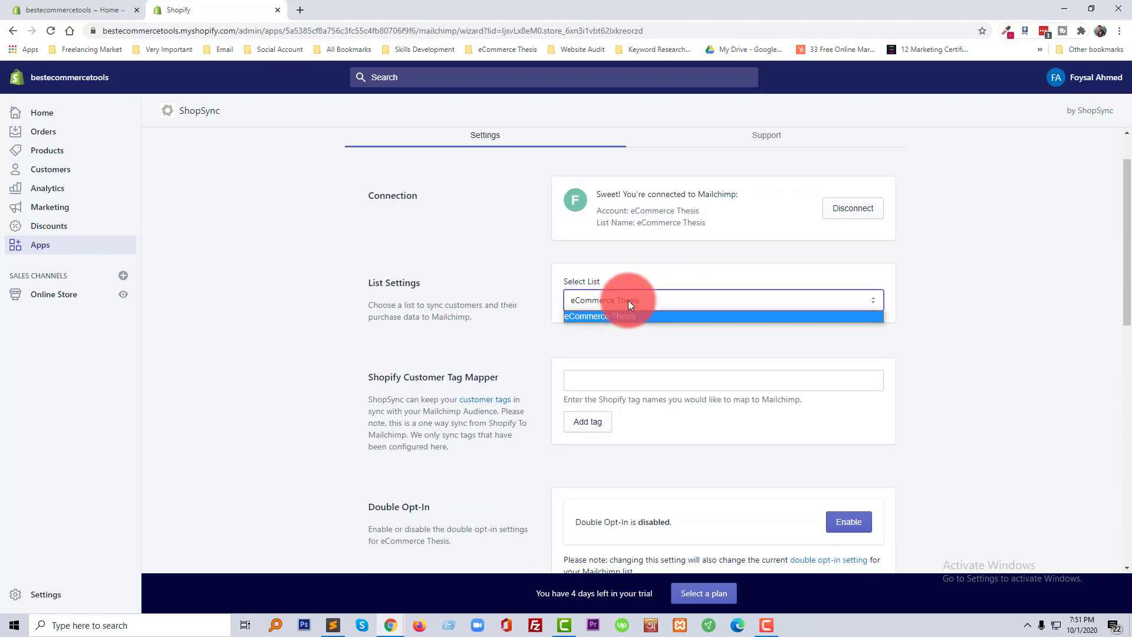
pyautogui.click(595, 316)
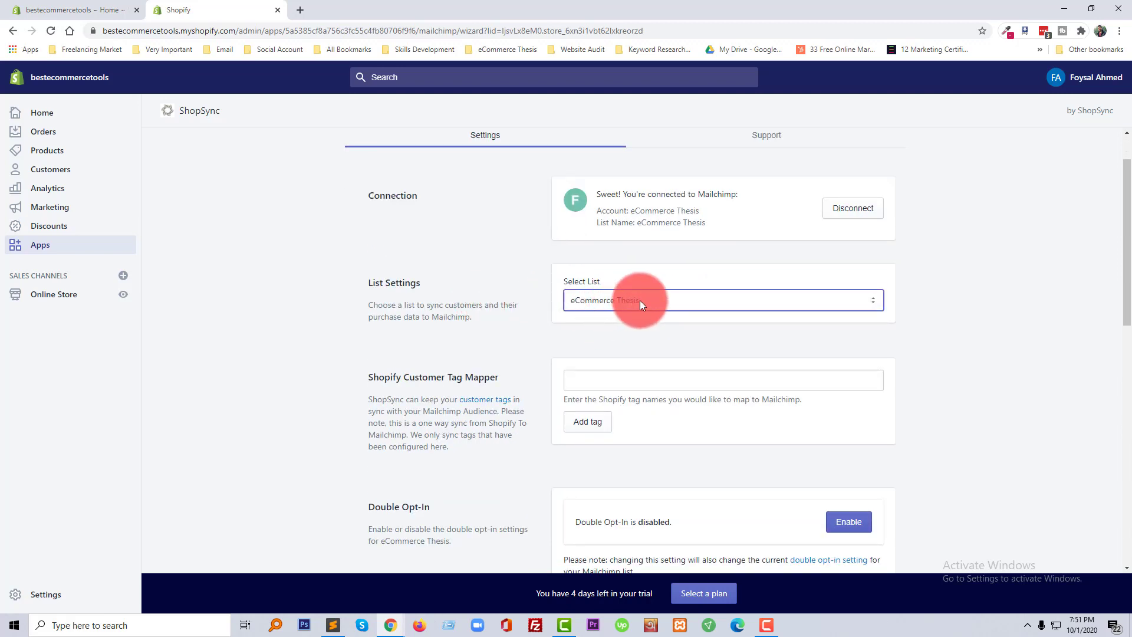
pyautogui.scroll(-1, 518, 353)
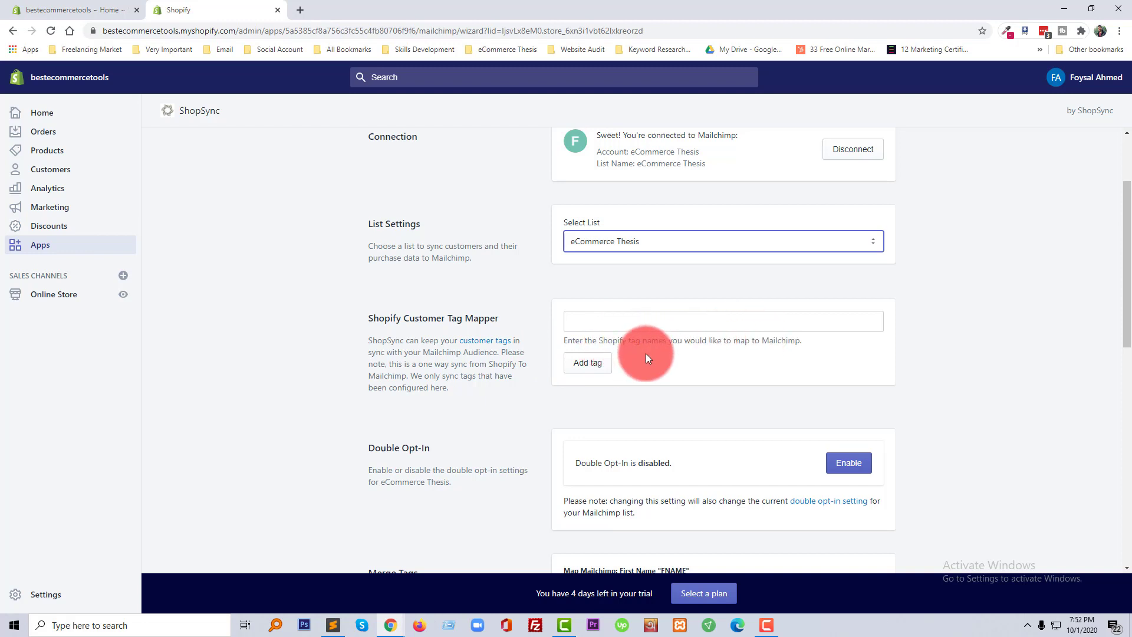
pyautogui.click(600, 363)
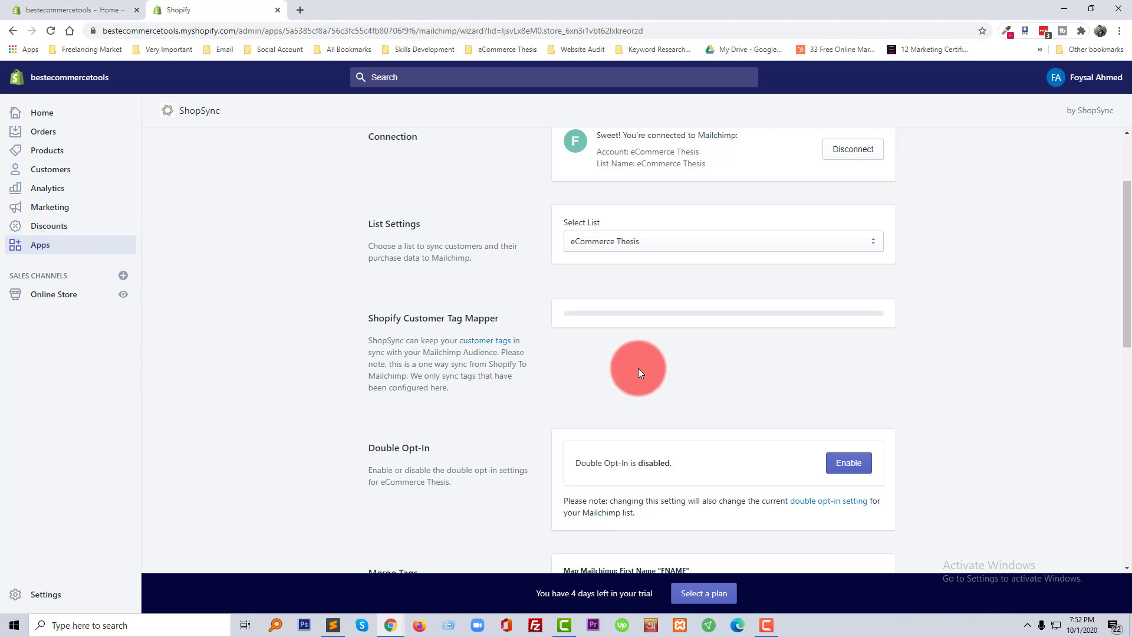
pyautogui.scroll(-1, 646, 372)
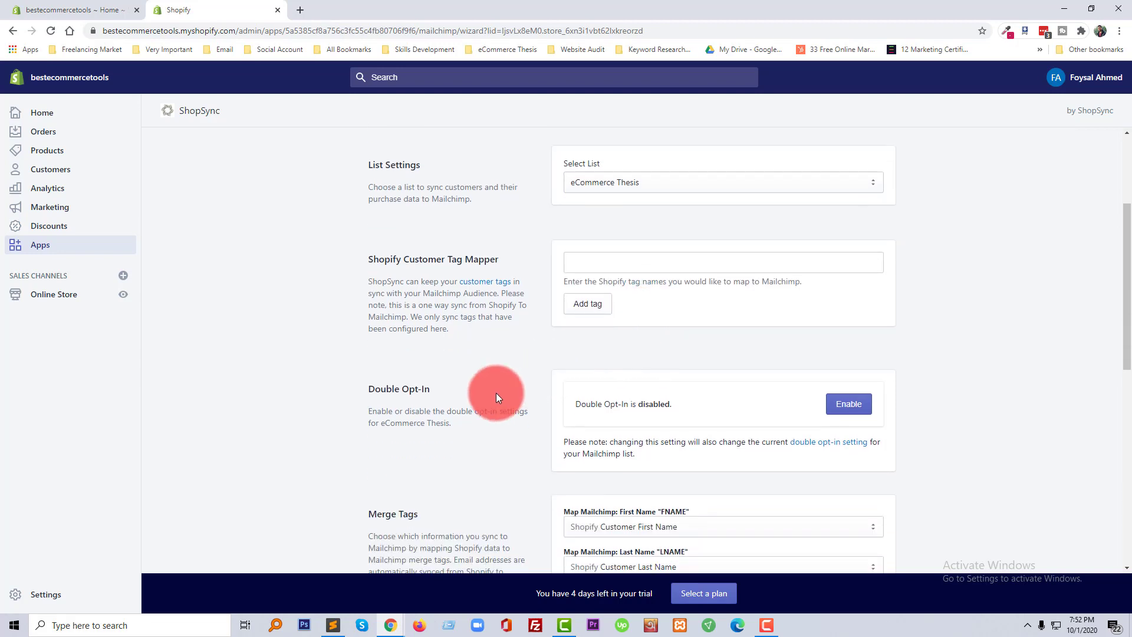
pyautogui.scroll(-1, 485, 390)
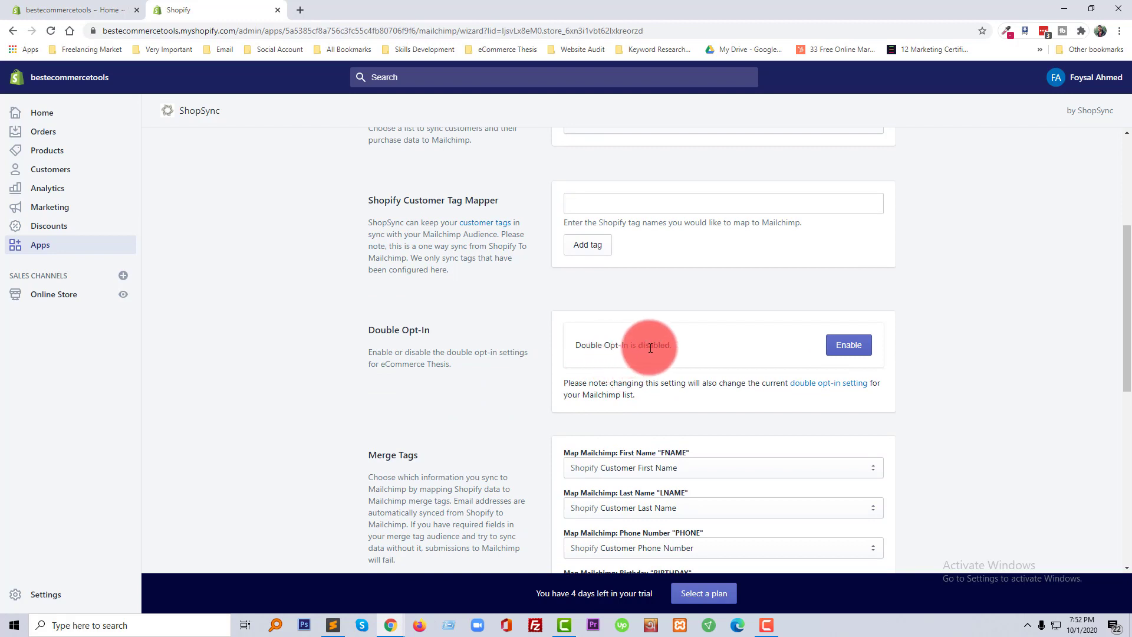
pyautogui.scroll(-2, 769, 357)
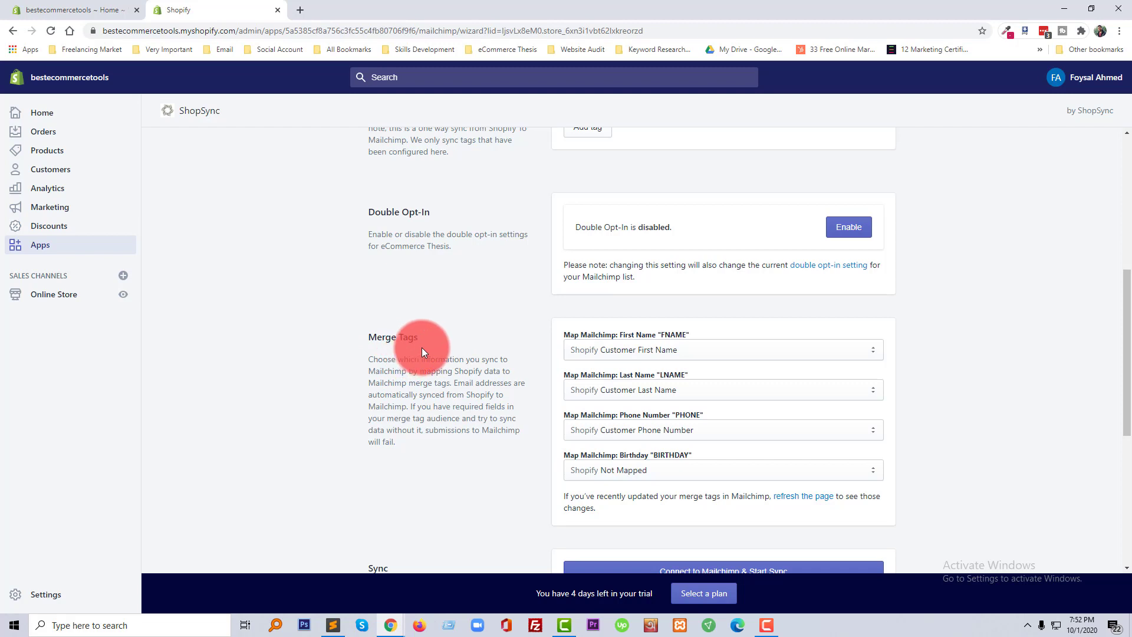
pyautogui.scroll(-2, 651, 357)
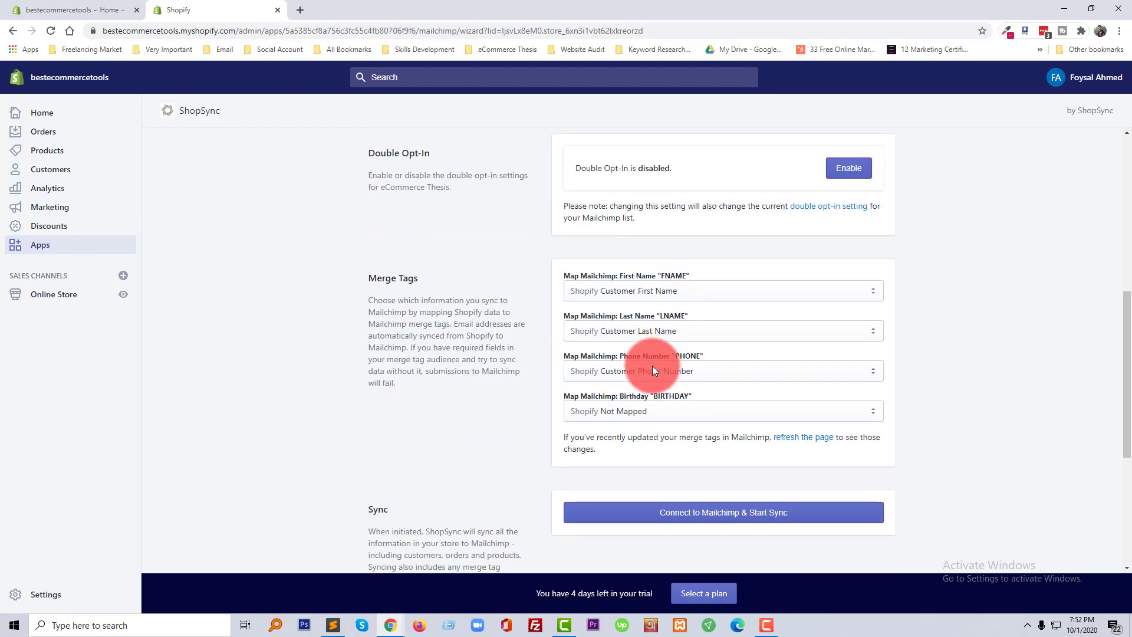
pyautogui.scroll(-1, 616, 403)
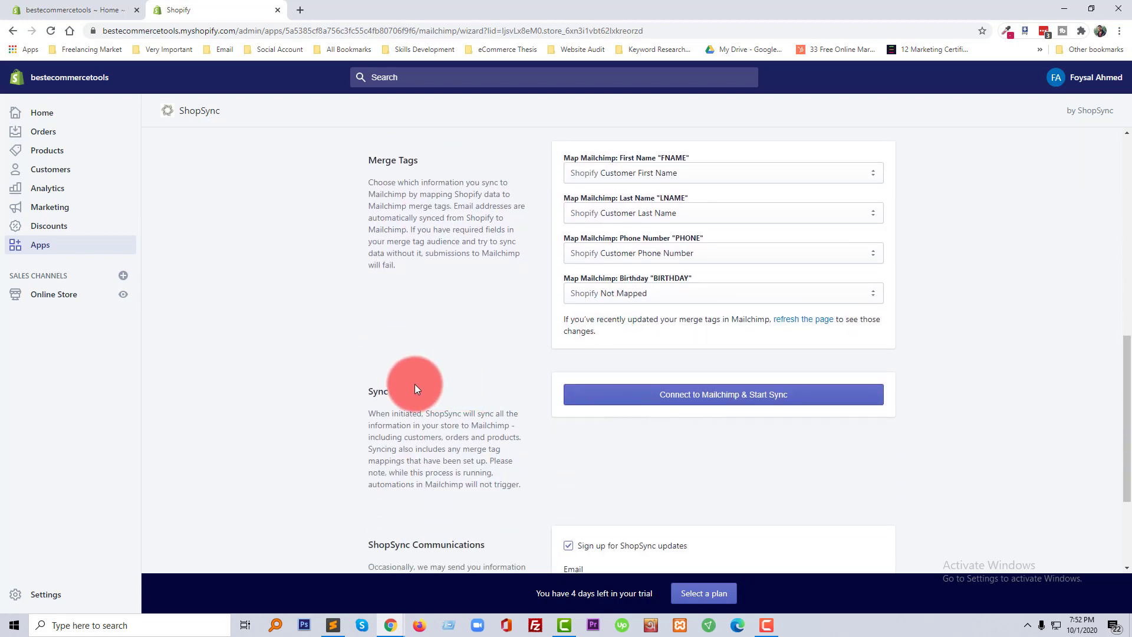
pyautogui.scroll(-1, 421, 383)
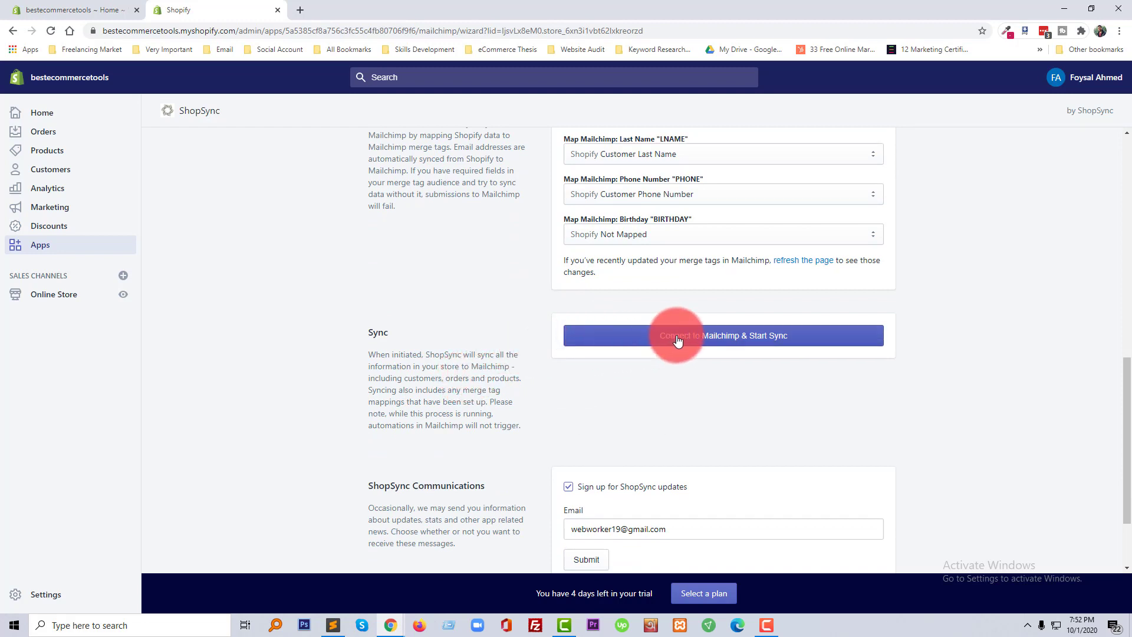
# Start the ShopSync connection to Mailchimp and the store sync
pyautogui.click(746, 337)
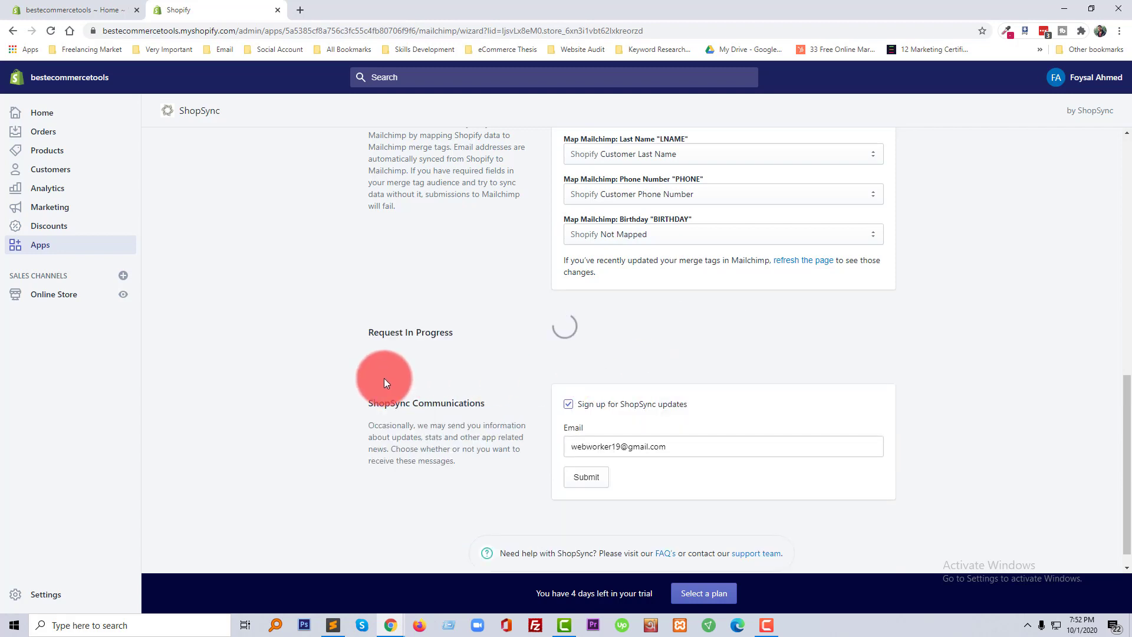
pyautogui.scroll(-1, 384, 382)
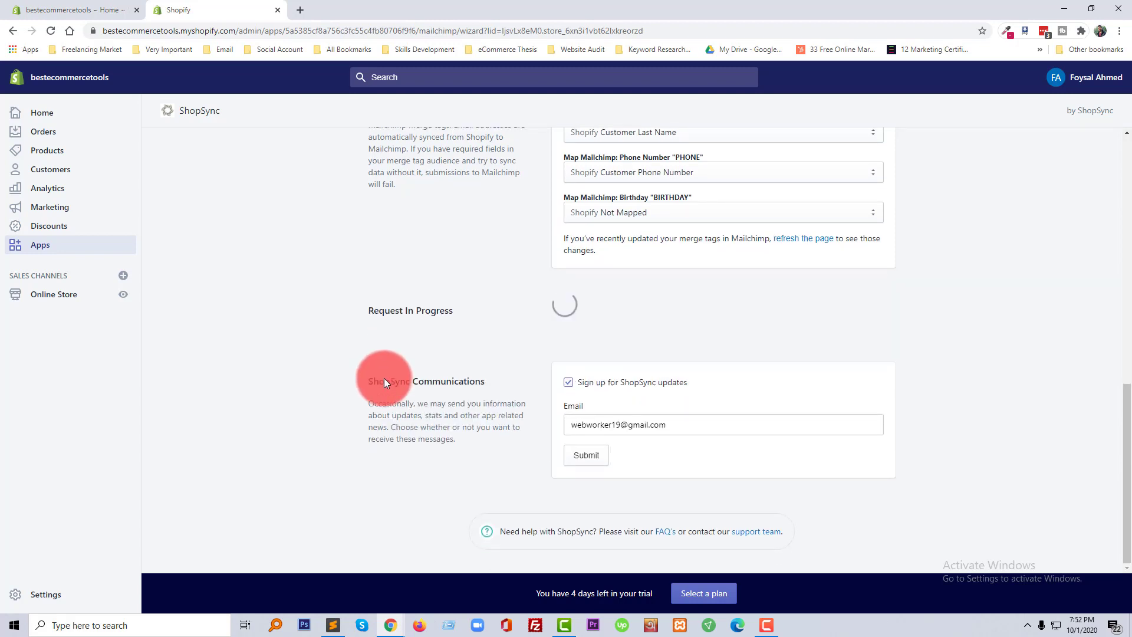